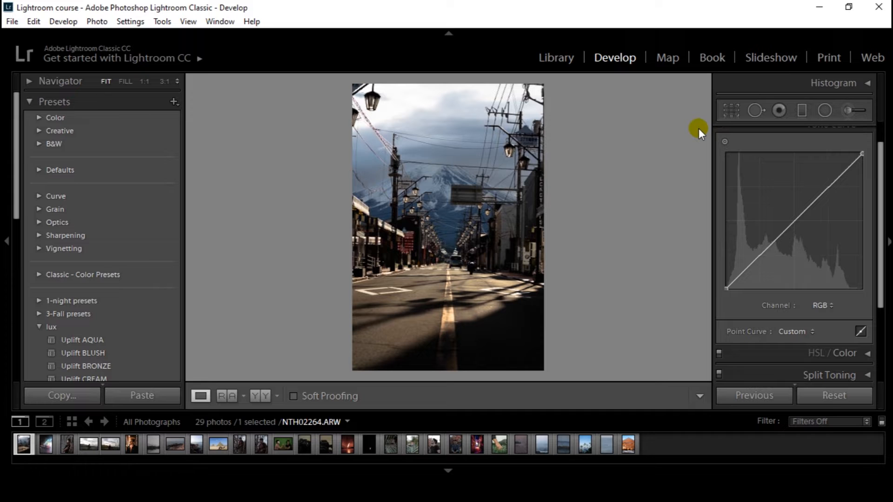
Show the Tone Curve's parametric region controls and move the shadows split point to 21
{"action": "scroll", "coordinate": [871, 124], "scroll_direction": "up", "scroll_amount": 2}
{"action": "left_click", "coordinate": [868, 155]}
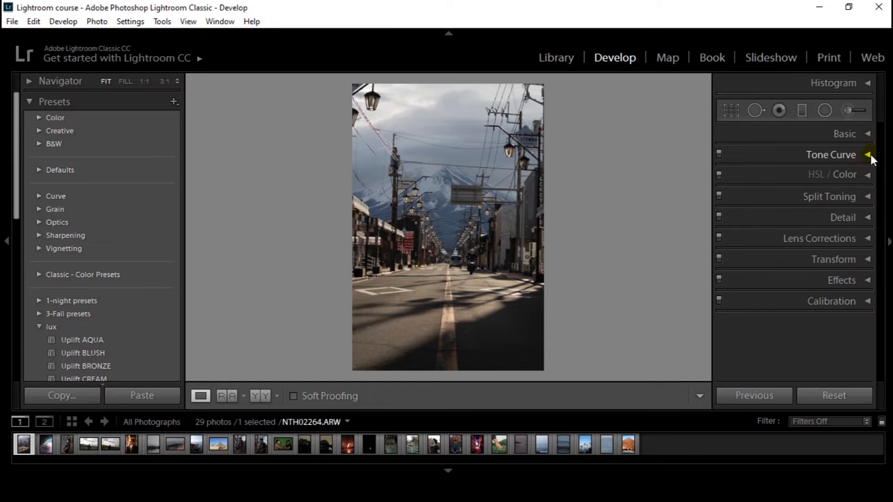
{"action": "left_click", "coordinate": [868, 155]}
{"action": "scroll", "coordinate": [882, 219], "scroll_direction": "down", "scroll_amount": 2}
{"action": "left_click_drag", "start_coordinate": [883, 218], "coordinate": [879, 193]}
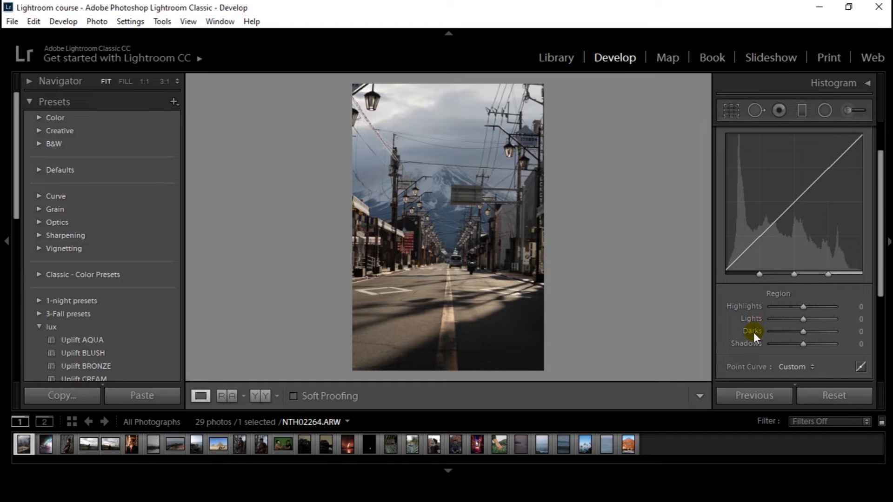
{"action": "left_click_drag", "start_coordinate": [880, 285], "coordinate": [882, 273]}
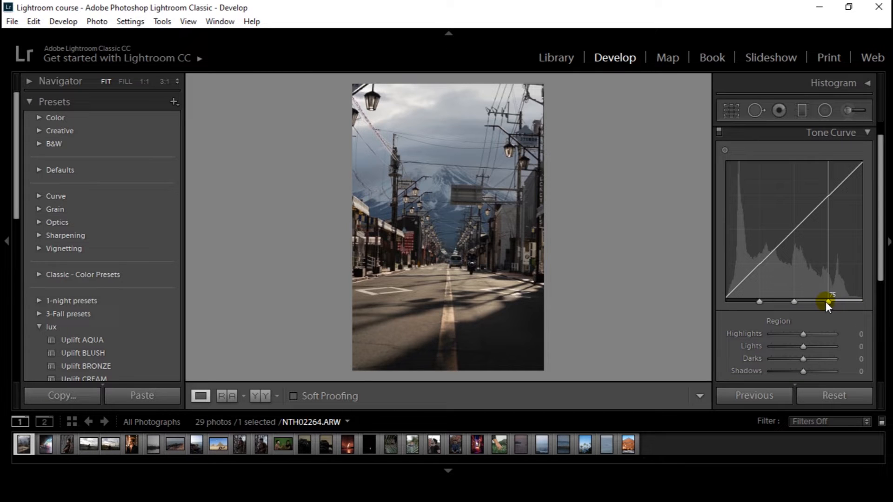
{"action": "mouse_move", "coordinate": [762, 300]}
{"action": "left_mouse_down"}
{"action": "mouse_move", "coordinate": [768, 297]}
{"action": "mouse_move", "coordinate": [754, 303]}
{"action": "left_mouse_up"}
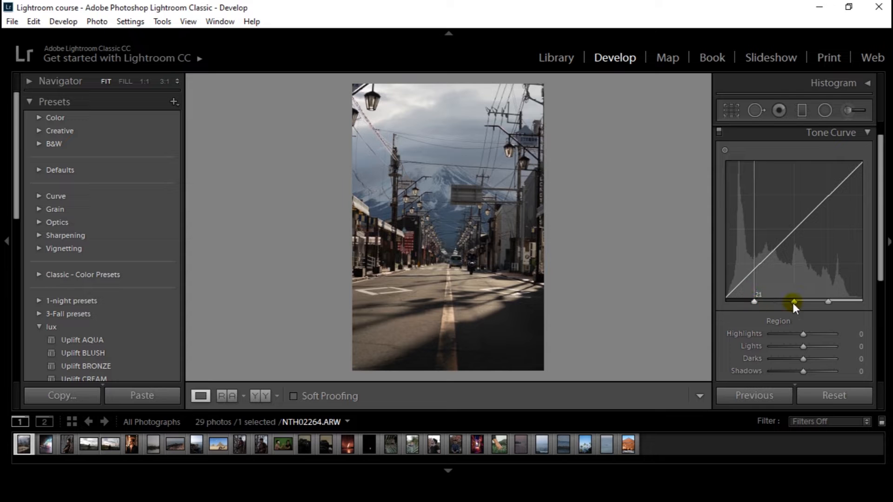
Try out one of the tone curve's region sliders and reset it to 0
{"action": "scroll", "coordinate": [795, 312], "scroll_direction": "down", "scroll_amount": 1}
{"action": "mouse_move", "coordinate": [799, 320]}
{"action": "left_mouse_down"}
{"action": "mouse_move", "coordinate": [779, 320]}
{"action": "mouse_move", "coordinate": [819, 321]}
{"action": "mouse_move", "coordinate": [792, 319]}
{"action": "mouse_move", "coordinate": [812, 319]}
{"action": "mouse_move", "coordinate": [805, 319]}
{"action": "left_mouse_up"}
{"action": "double_click", "coordinate": [805, 319]}
Switch to point curve editing and pull the RGB curve's white endpoint inward and down along the diagonal
{"action": "left_click_drag", "start_coordinate": [882, 285], "coordinate": [873, 309]}
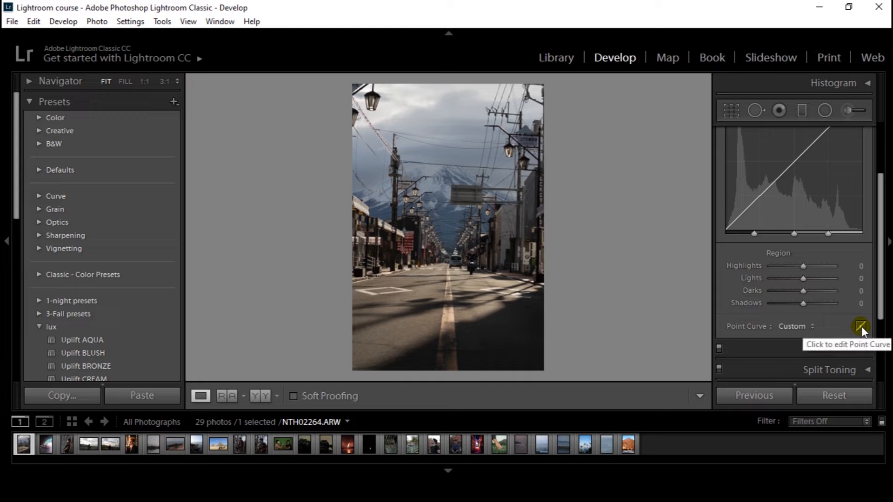
{"action": "left_click", "coordinate": [861, 326]}
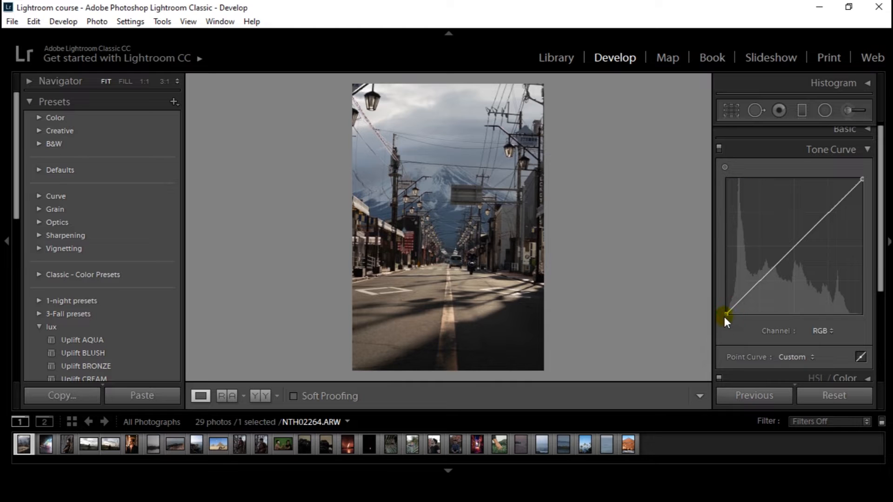
{"action": "left_click_drag", "start_coordinate": [727, 314], "coordinate": [725, 320]}
{"action": "left_click_drag", "start_coordinate": [863, 182], "coordinate": [865, 173]}
{"action": "mouse_move", "coordinate": [727, 313]}
{"action": "left_mouse_down"}
{"action": "mouse_move", "coordinate": [728, 303]}
{"action": "mouse_move", "coordinate": [733, 309]}
{"action": "mouse_move", "coordinate": [721, 320]}
{"action": "left_mouse_up"}
{"action": "left_click_drag", "start_coordinate": [864, 181], "coordinate": [848, 194]}
Try an S-curve with a shadow point at 18.8 / 15.7 % and a highlight point at 62.7 / 71.0 %, and remove both points
{"action": "left_click", "coordinate": [724, 168]}
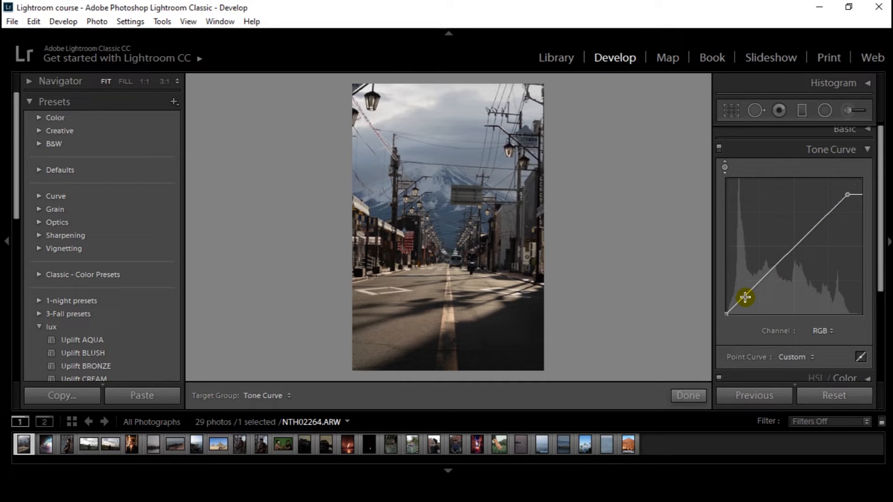
{"action": "key", "text": "Escape"}
{"action": "left_click_drag", "start_coordinate": [752, 292], "coordinate": [752, 295]}
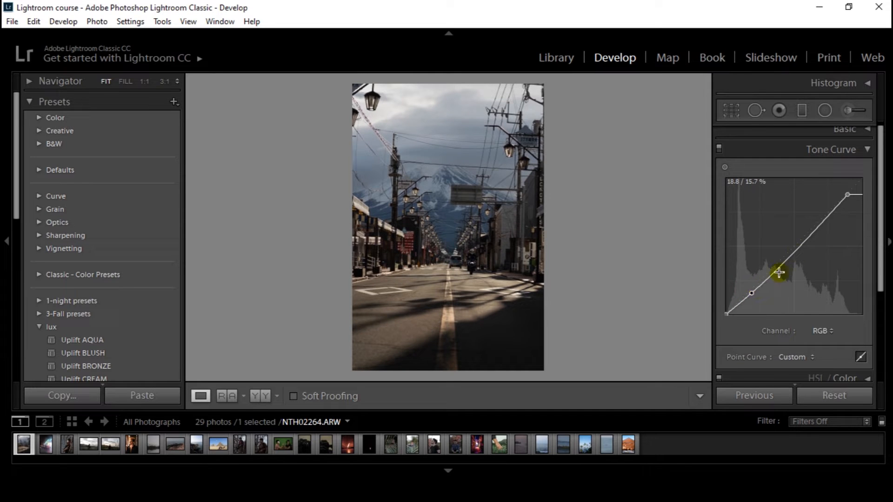
{"action": "mouse_move", "coordinate": [807, 234]}
{"action": "left_mouse_down"}
{"action": "mouse_move", "coordinate": [808, 224]}
{"action": "mouse_move", "coordinate": [817, 244]}
{"action": "mouse_move", "coordinate": [812, 211]}
{"action": "mouse_move", "coordinate": [818, 246]}
{"action": "mouse_move", "coordinate": [812, 217]}
{"action": "left_mouse_up"}
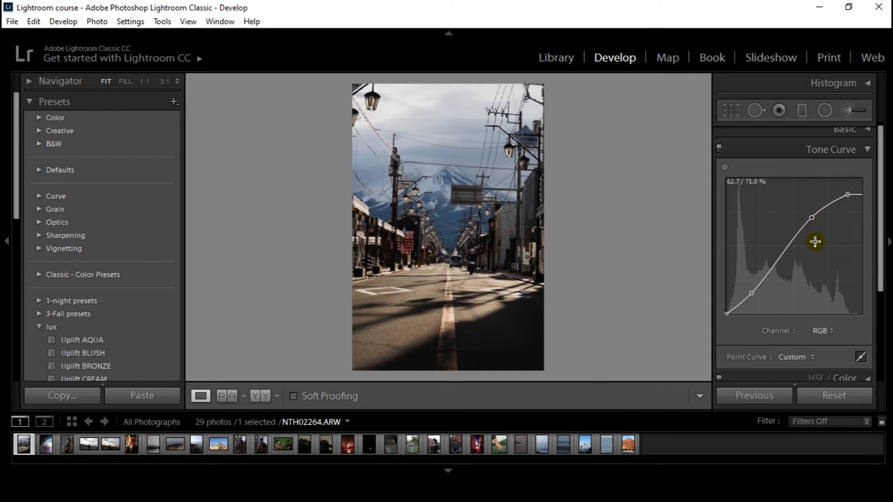
{"action": "double_click", "coordinate": [812, 217]}
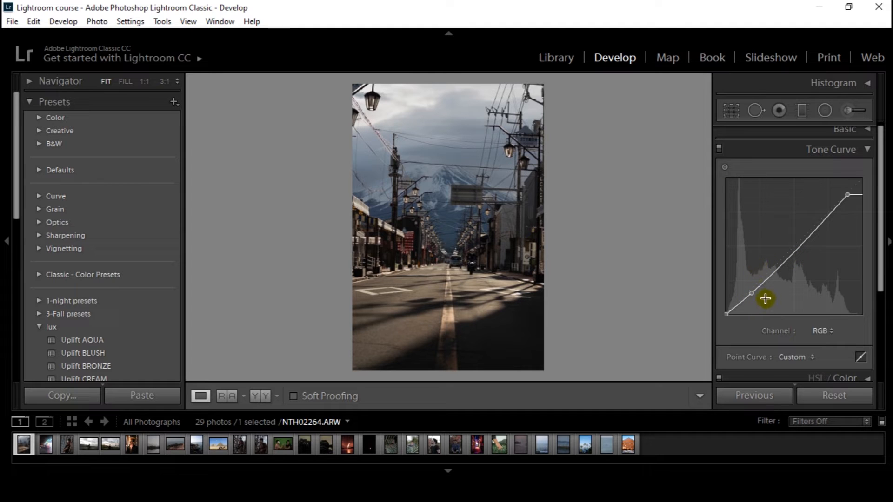
{"action": "double_click", "coordinate": [751, 294]}
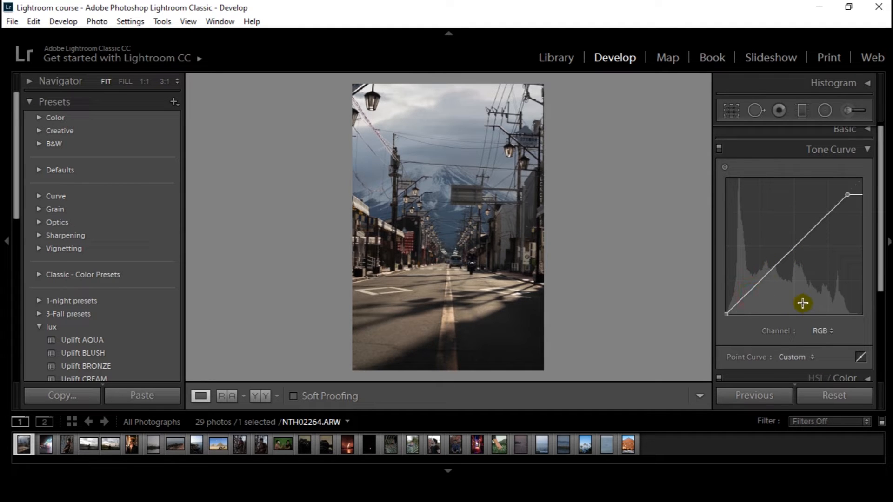
Use targeted adjustment on the bright sky and the dark road to add highlight and shadow points to the curve
{"action": "left_click", "coordinate": [725, 167]}
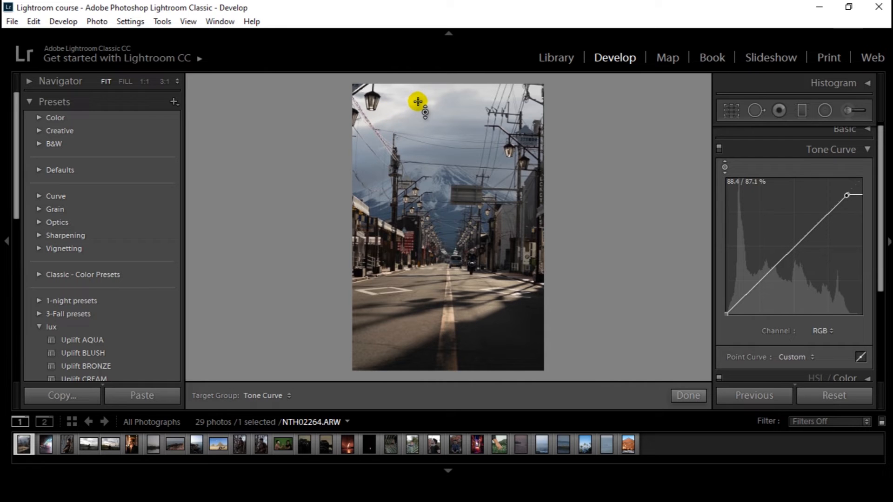
{"action": "left_click_drag", "start_coordinate": [420, 98], "coordinate": [415, 100]}
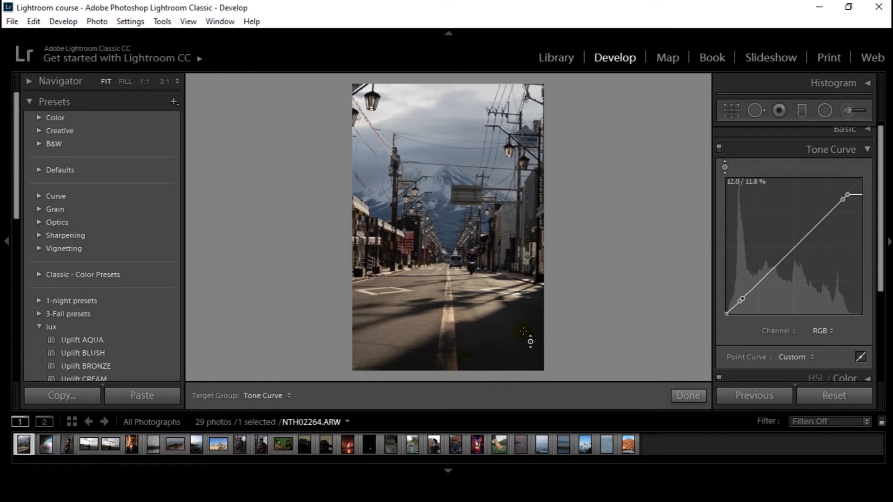
{"action": "left_click", "coordinate": [741, 301]}
{"action": "right_click", "coordinate": [740, 303]}
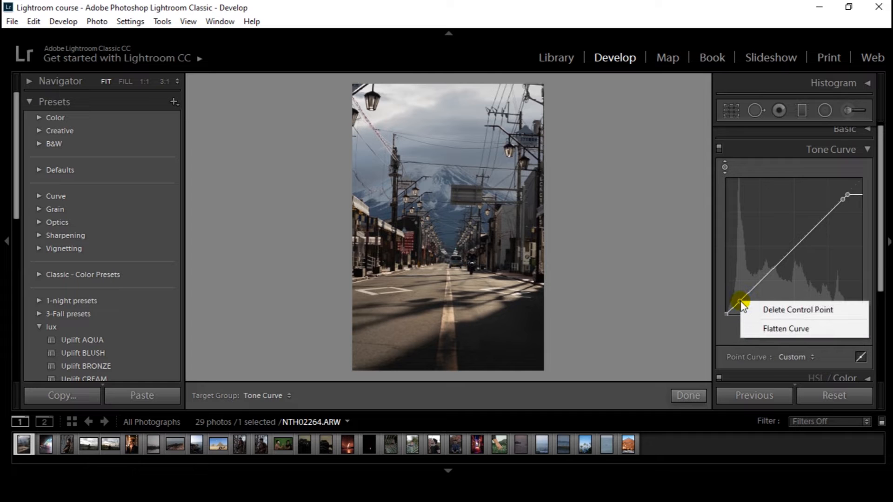
Try lowering the shadow point to 10.2 / 3.9 % and placing a point in the curve's midtones
{"action": "left_click_drag", "start_coordinate": [740, 304], "coordinate": [739, 309]}
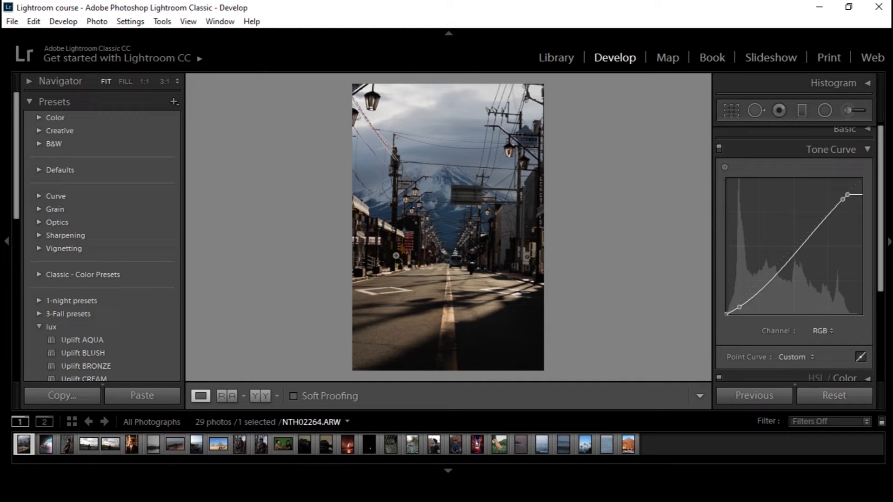
{"action": "left_click_drag", "start_coordinate": [737, 303], "coordinate": [740, 311]}
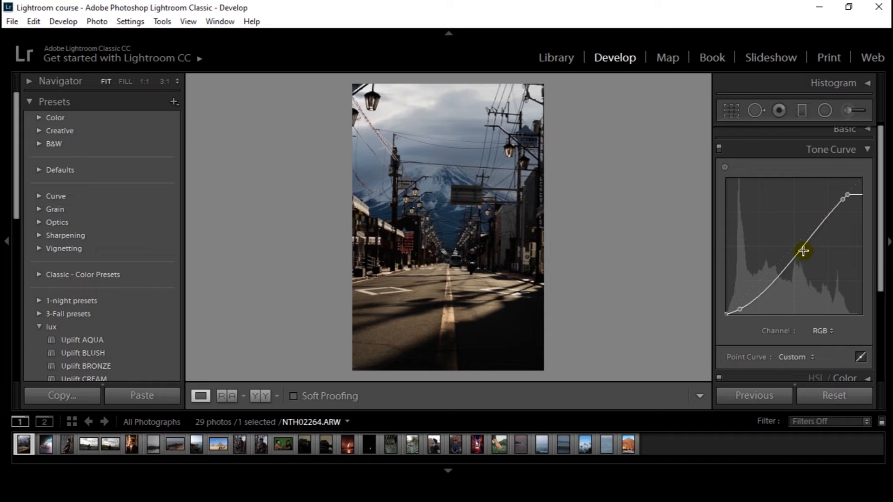
{"action": "left_click_drag", "start_coordinate": [772, 274], "coordinate": [795, 259]}
{"action": "left_click_drag", "start_coordinate": [786, 267], "coordinate": [785, 270]}
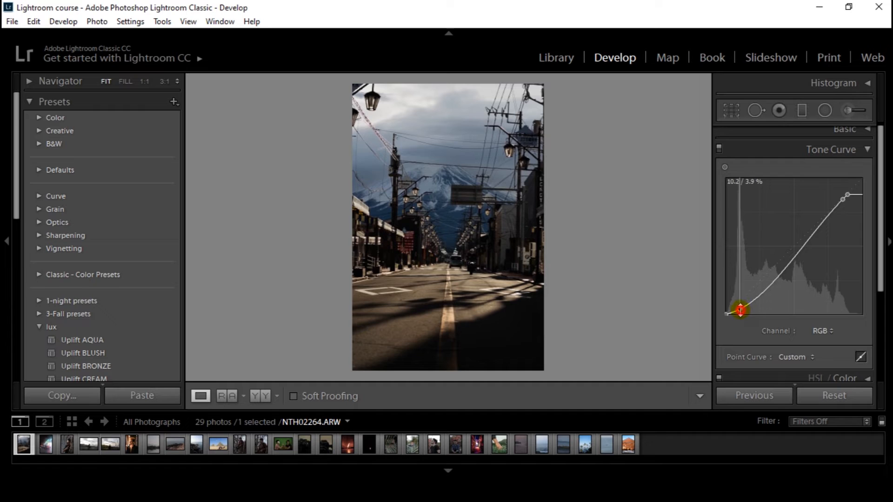
Anchor the curve's midtones with a point on the diagonal and lower the shadow point slightly below it
{"action": "left_click_drag", "start_coordinate": [741, 309], "coordinate": [741, 299]}
{"action": "key", "text": "ctrl+alt+shift+t"}
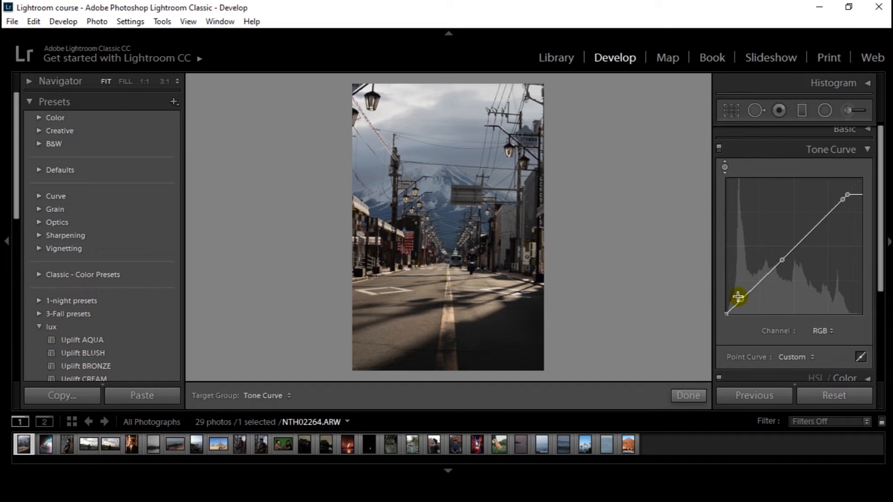
{"action": "left_click_drag", "start_coordinate": [742, 301], "coordinate": [742, 306]}
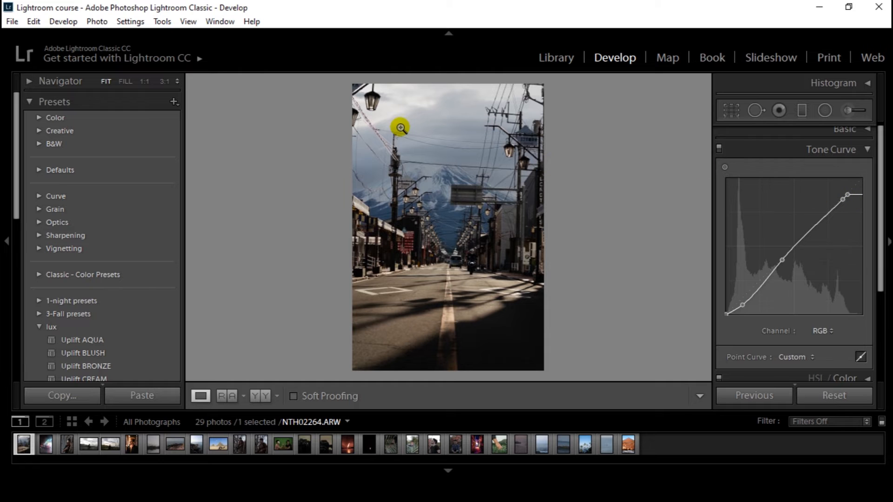
Lower the highlight point to darken the sky and add another curve point just below it
{"action": "right_click", "coordinate": [441, 133]}
{"action": "left_click_drag", "start_coordinate": [441, 133], "coordinate": [364, 94]}
{"action": "mouse_move", "coordinate": [843, 202]}
{"action": "left_mouse_down"}
{"action": "mouse_move", "coordinate": [843, 212]}
{"action": "mouse_move", "coordinate": [841, 204]}
{"action": "left_mouse_up"}
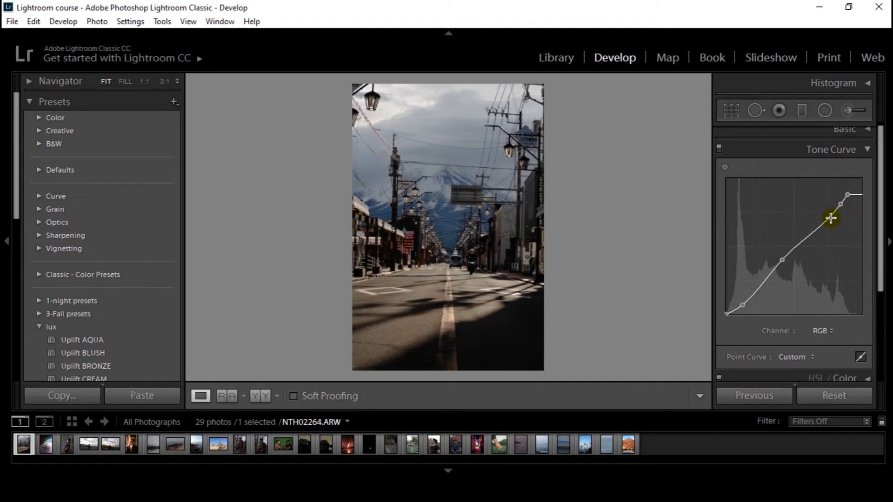
{"action": "left_click", "coordinate": [830, 218]}
{"action": "left_click", "coordinate": [842, 205]}
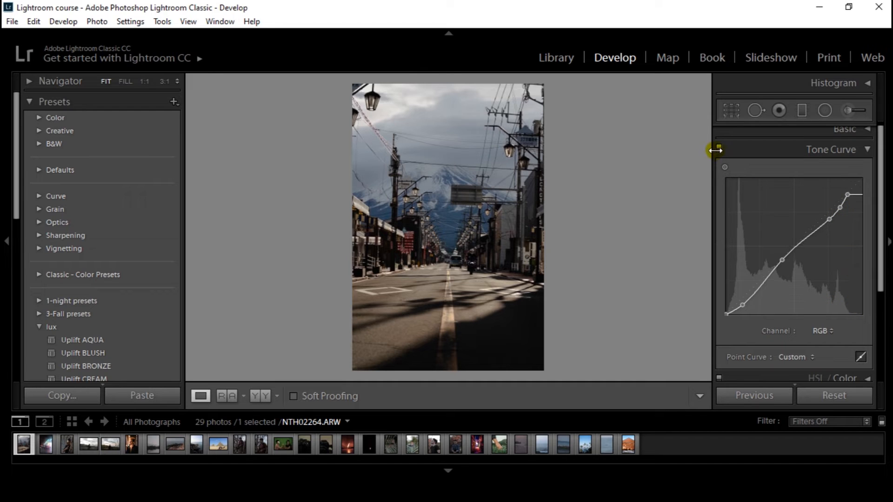
Compare the street photo with the tone curve adjustment turned off and on
{"action": "left_click", "coordinate": [753, 150]}
{"action": "left_click", "coordinate": [762, 154]}
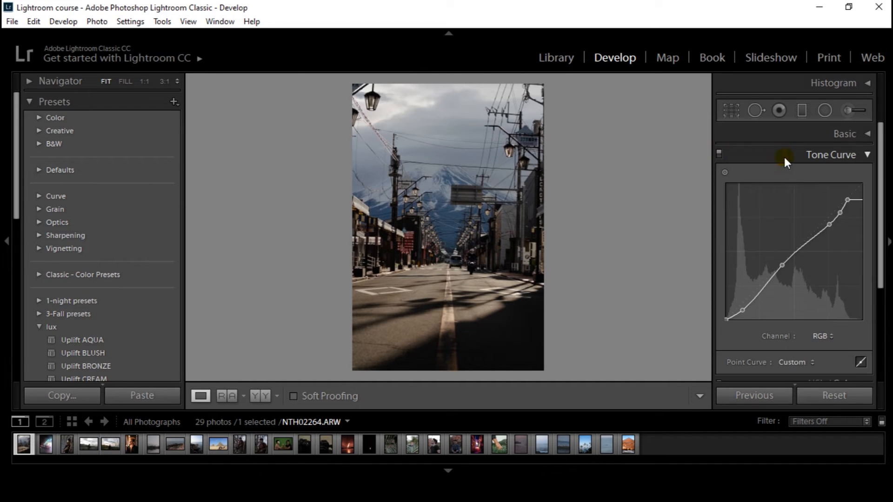
{"action": "left_click", "coordinate": [719, 153]}
{"action": "left_click", "coordinate": [720, 153]}
{"action": "left_click", "coordinate": [719, 154]}
{"action": "left_click", "coordinate": [720, 154]}
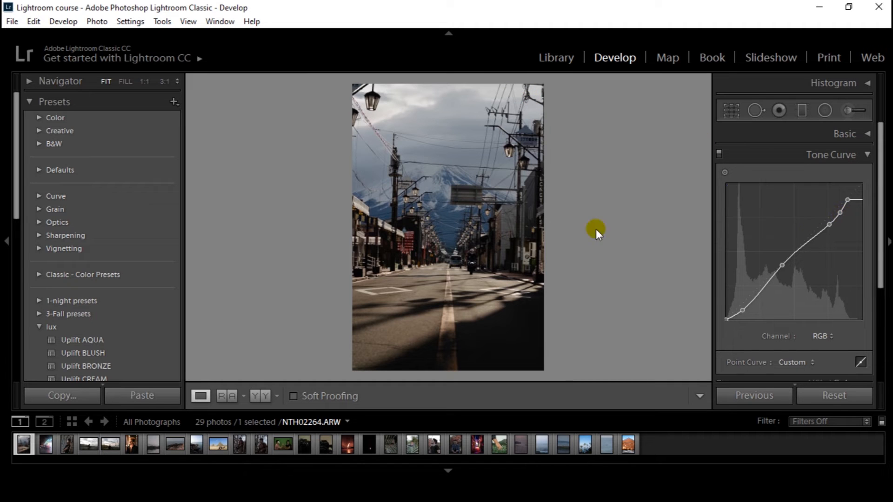
Open photo IMG_3604.CR2 and add highlight, midtone and shadow points along the diagonal of its tone curve
{"action": "left_click", "coordinate": [87, 446]}
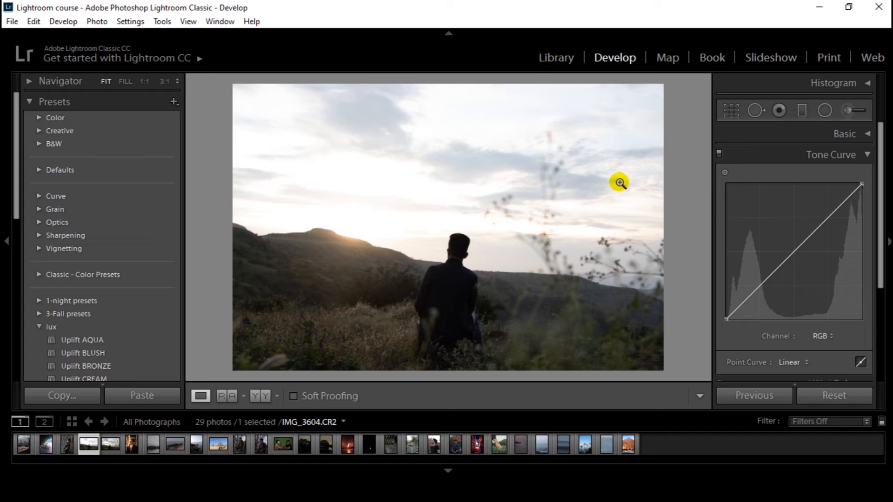
{"action": "left_click", "coordinate": [725, 172]}
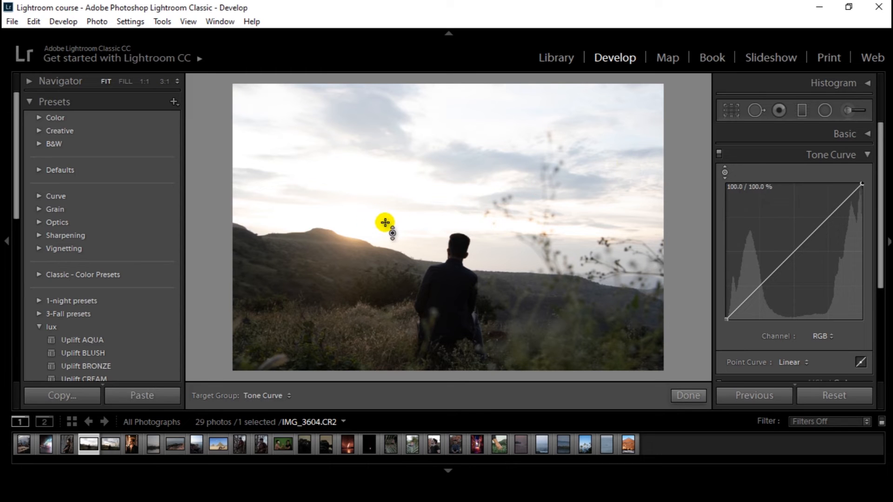
{"action": "left_click", "coordinate": [459, 171]}
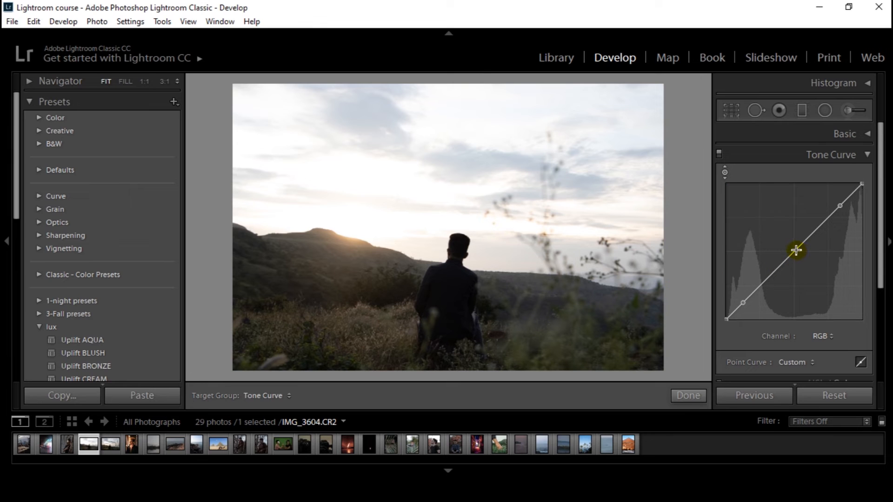
{"action": "key", "text": "Escape"}
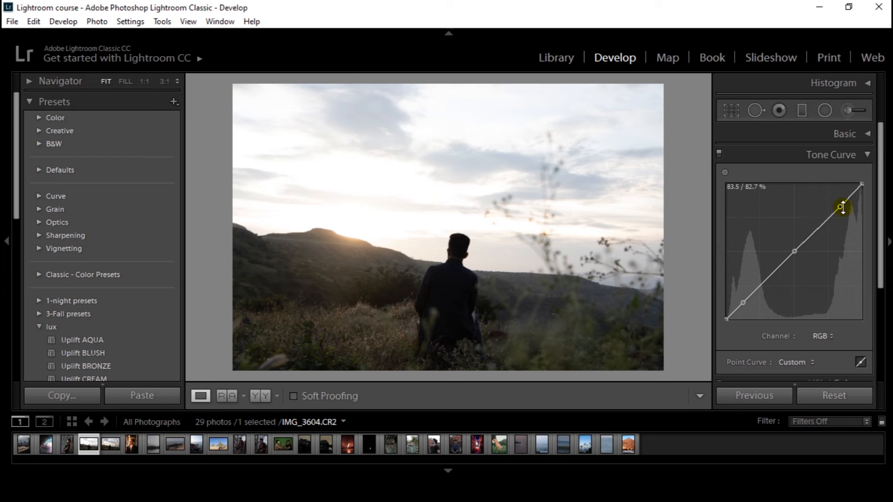
Lower the curve's highlight point to 89.8 / 72.2 % and its midtone point slightly, comparing the photo with the curve off and on
{"action": "left_click_drag", "start_coordinate": [842, 208], "coordinate": [850, 220]}
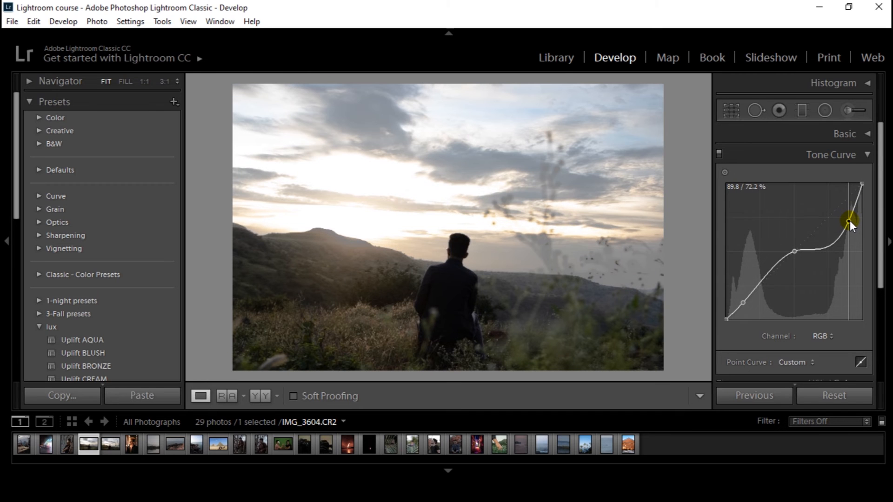
{"action": "right_click", "coordinate": [663, 137]}
{"action": "left_click", "coordinate": [651, 219]}
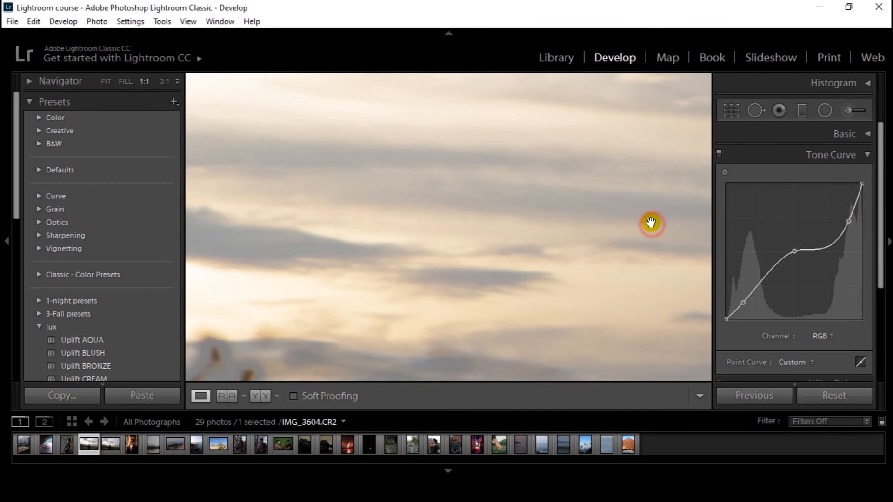
{"action": "left_click", "coordinate": [642, 209]}
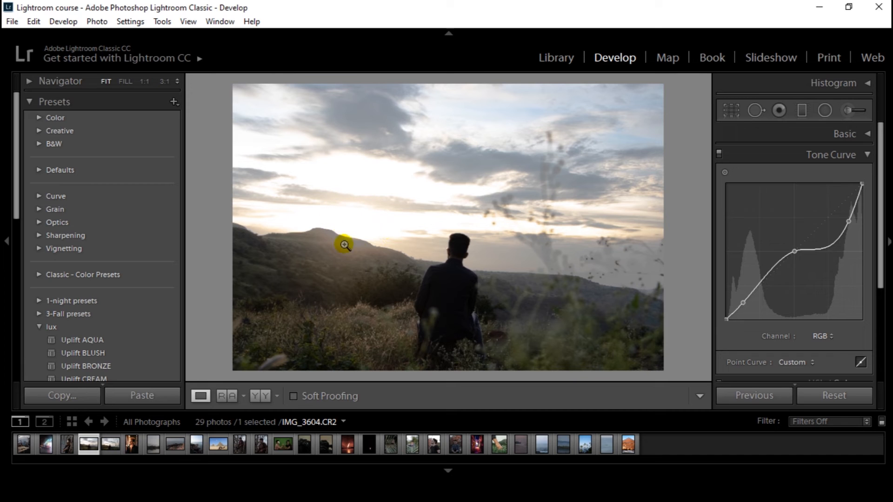
{"action": "left_click", "coordinate": [720, 155]}
{"action": "left_click", "coordinate": [720, 155]}
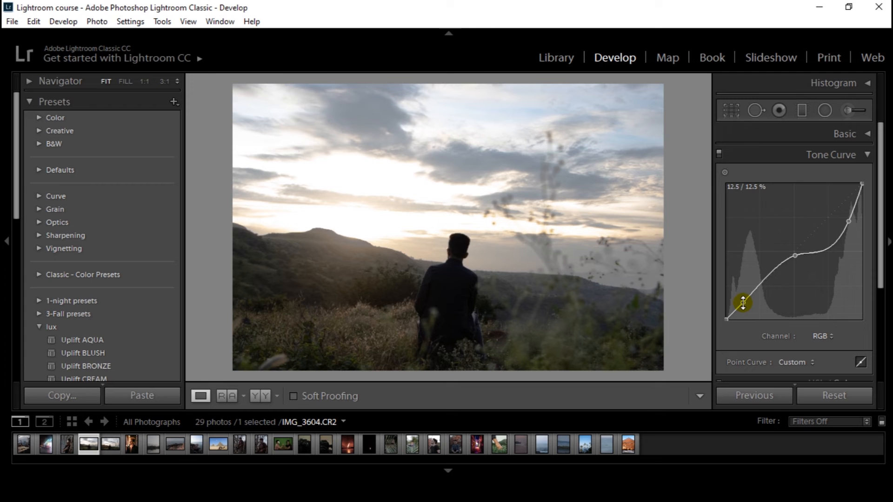
Deepen the darkest tones with a shadow point at 13.3 / 10.2 % and black point at 2.0 / 0.0 %, adding a raised point below the midtones
{"action": "left_click_drag", "start_coordinate": [743, 302], "coordinate": [743, 307]}
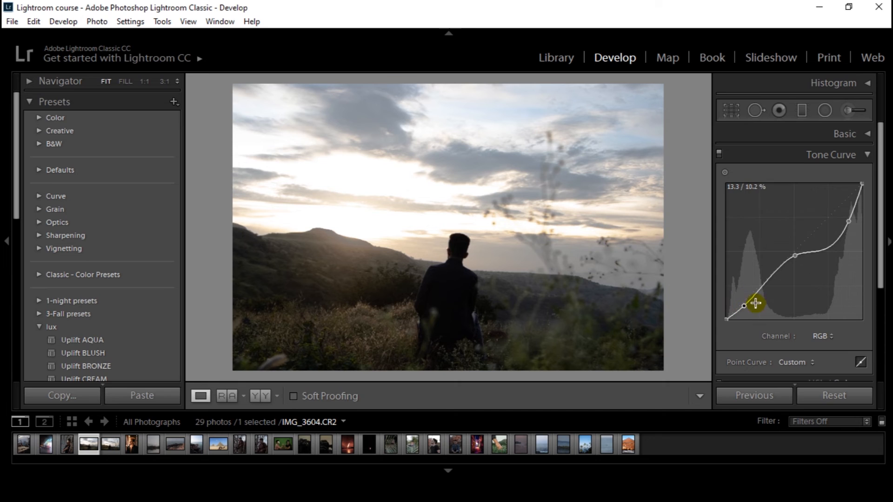
{"action": "left_click_drag", "start_coordinate": [771, 278], "coordinate": [770, 277]}
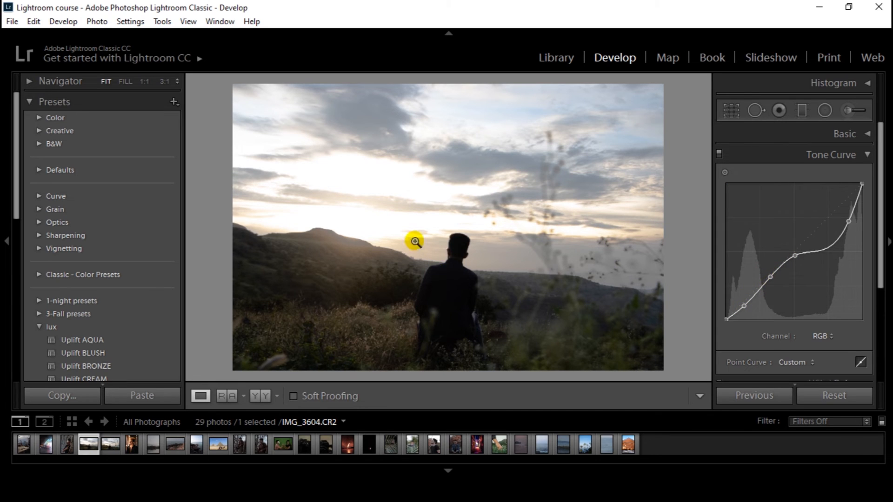
{"action": "left_click_drag", "start_coordinate": [770, 278], "coordinate": [769, 274]}
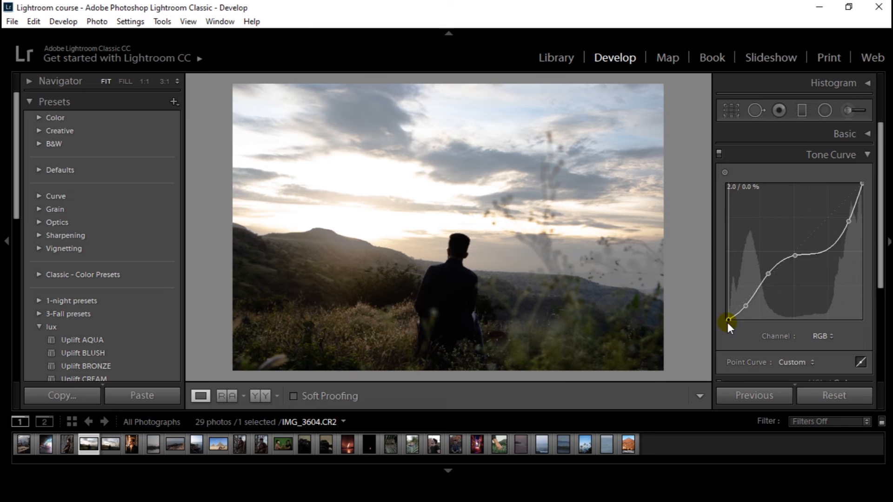
{"action": "left_click", "coordinate": [719, 155]}
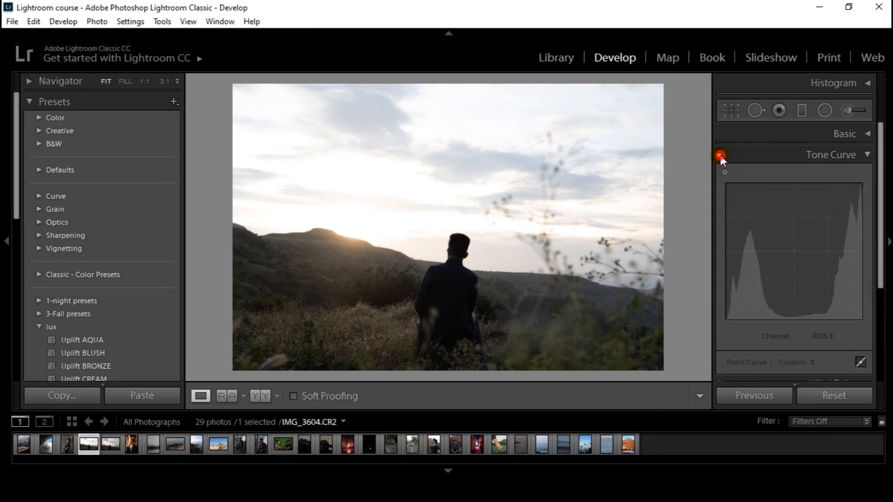
Turn the tone curve adjustment back on for the backlit sunset photo
{"action": "left_click", "coordinate": [719, 155]}
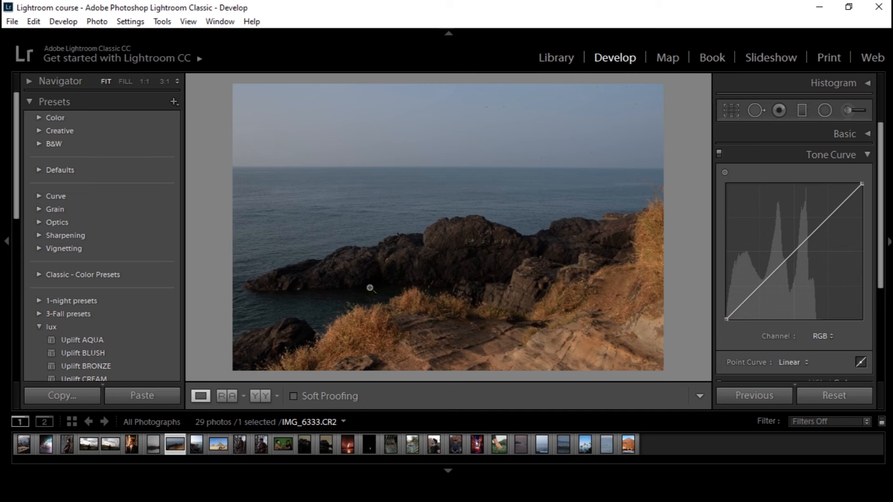
Sample points from the coastal photo onto its tone curve and form an S-curve, raising the highlight point and slightly lowering the midtone and shadow points
{"action": "left_click", "coordinate": [725, 172]}
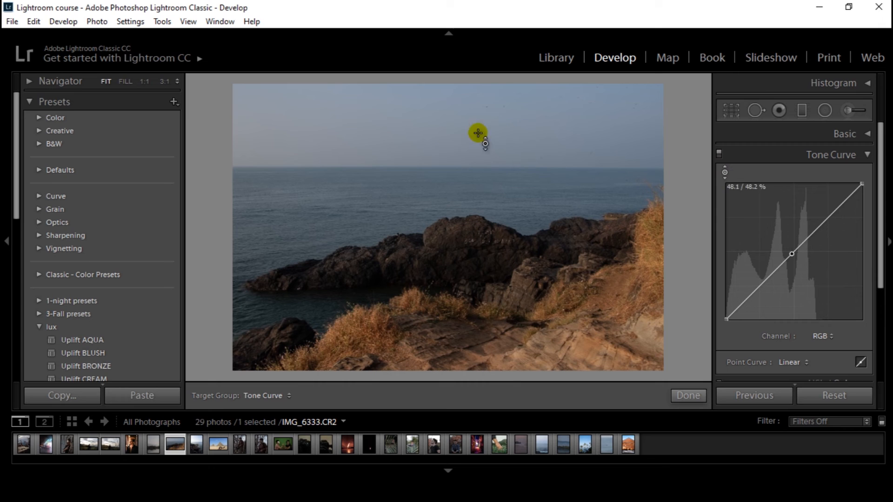
{"action": "left_click", "coordinate": [286, 130]}
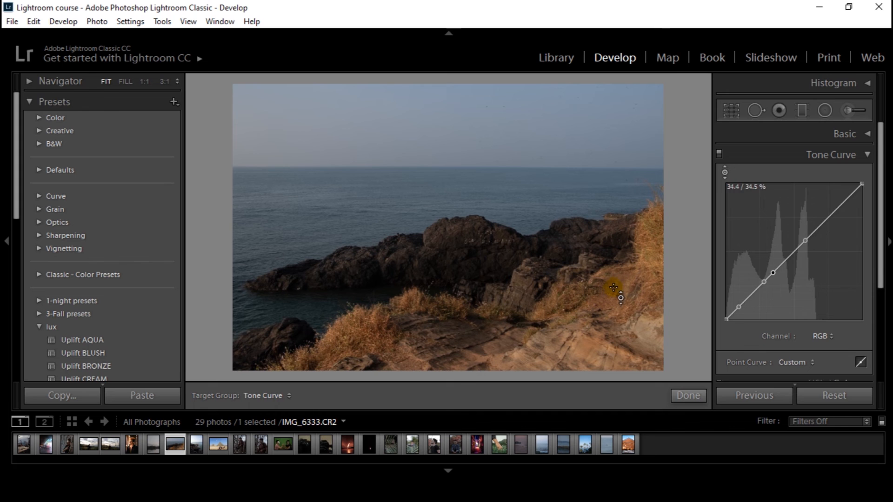
{"action": "left_click_drag", "start_coordinate": [806, 240], "coordinate": [812, 229]}
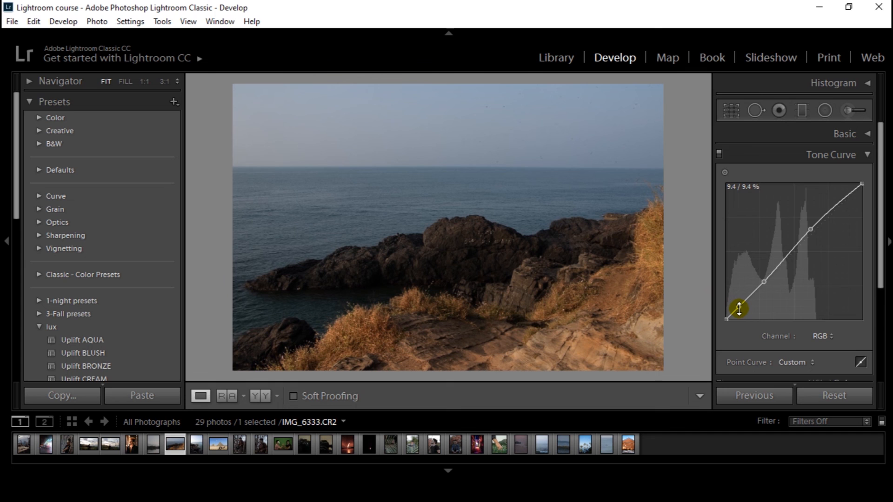
{"action": "left_click_drag", "start_coordinate": [739, 309], "coordinate": [738, 312]}
{"action": "left_click_drag", "start_coordinate": [766, 281], "coordinate": [767, 284]}
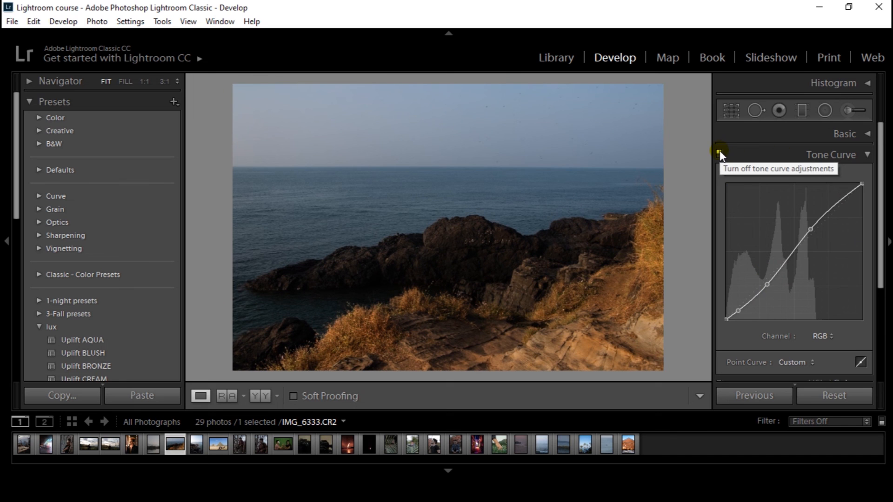
Compare the coastal photo with its tone curve adjustment turned off and on
{"action": "left_click", "coordinate": [717, 153]}
{"action": "left_click", "coordinate": [717, 154]}
{"action": "left_click", "coordinate": [717, 154]}
{"action": "left_click", "coordinate": [717, 154]}
{"action": "left_click", "coordinate": [717, 154]}
{"action": "left_click", "coordinate": [717, 154]}
{"action": "left_click", "coordinate": [717, 153]}
{"action": "left_click", "coordinate": [719, 154]}
{"action": "left_click", "coordinate": [720, 153]}
{"action": "left_click", "coordinate": [719, 153]}
{"action": "left_click", "coordinate": [719, 153]}
{"action": "left_click", "coordinate": [719, 152]}
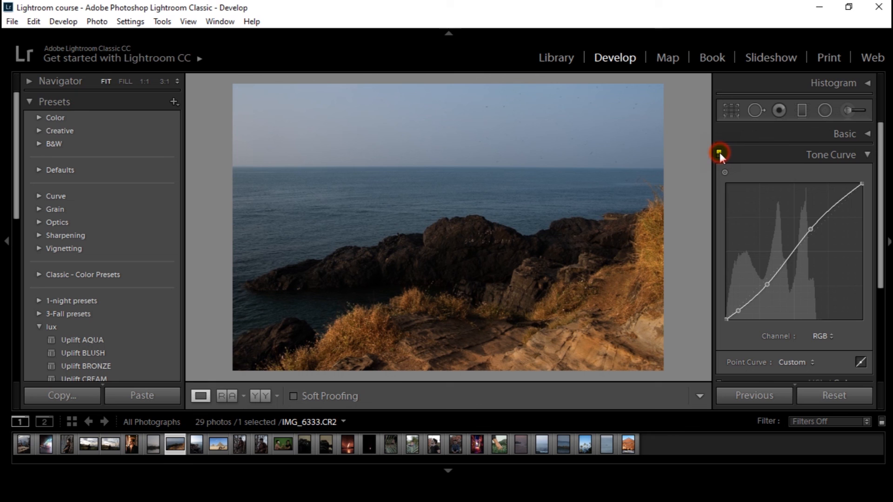
Open photo IMG_5777.CR2 and move its tone curve's white point inward and down and its black point slightly inward
{"action": "left_click", "coordinate": [154, 444]}
{"action": "left_click_drag", "start_coordinate": [862, 184], "coordinate": [826, 199]}
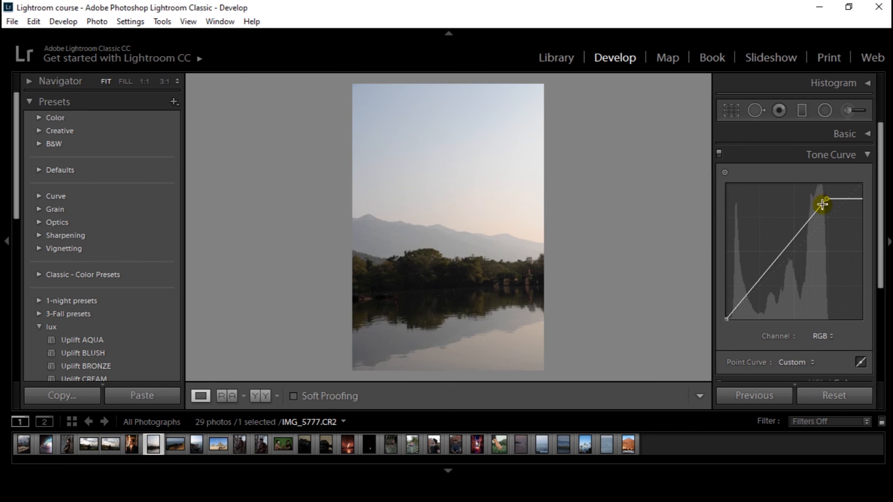
{"action": "left_click_drag", "start_coordinate": [731, 316], "coordinate": [729, 324]}
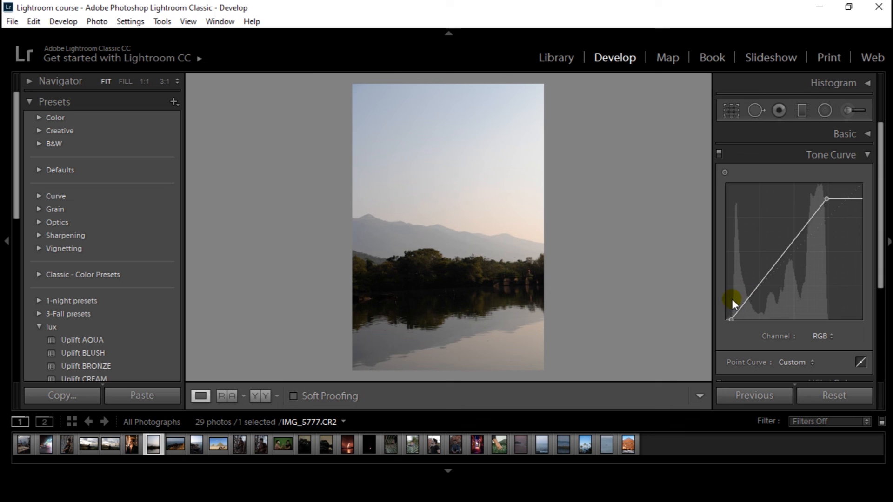
Sample highlight, midtone and shadow points from the lake photo and bend its curve, lowering the highlight and shadow points around the midtone point
{"action": "left_click", "coordinate": [724, 173]}
{"action": "left_click", "coordinate": [484, 255]}
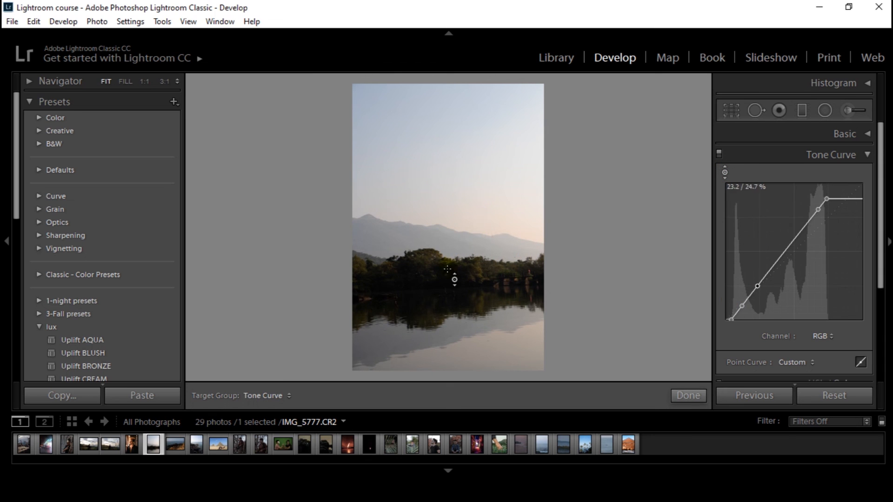
{"action": "left_click_drag", "start_coordinate": [465, 251], "coordinate": [540, 264]}
Compare the lake photo with its tone curve adjustment turned off and on
{"action": "left_click", "coordinate": [719, 154]}
{"action": "left_click", "coordinate": [718, 154]}
{"action": "left_click", "coordinate": [718, 153]}
{"action": "left_click", "coordinate": [719, 154]}
{"action": "left_click", "coordinate": [719, 154]}
{"action": "left_click", "coordinate": [718, 153]}
{"action": "left_click", "coordinate": [719, 153]}
{"action": "left_click", "coordinate": [718, 153]}
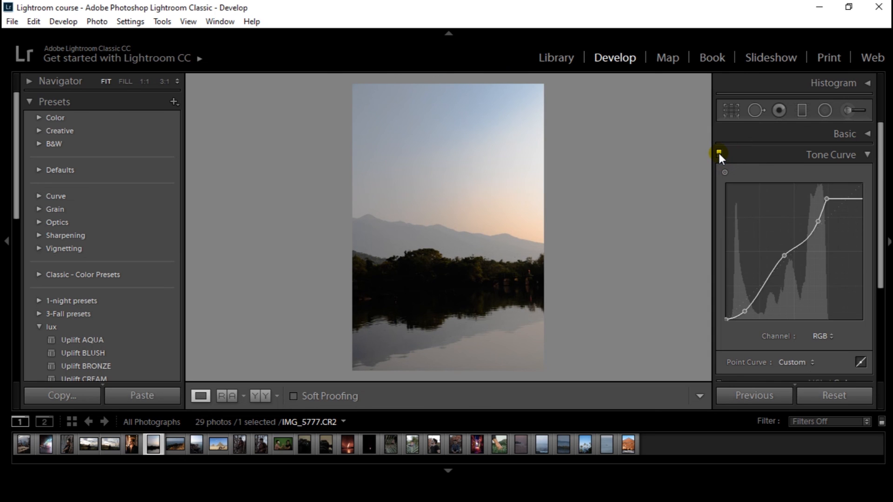
{"action": "left_click", "coordinate": [719, 153]}
{"action": "left_click", "coordinate": [719, 154]}
Tint the lake photo with individual channel curves, raising a Red point to 38.8 / 47.5 % and a Green point to 34.9 / 52.9 %
{"action": "left_click", "coordinate": [826, 341]}
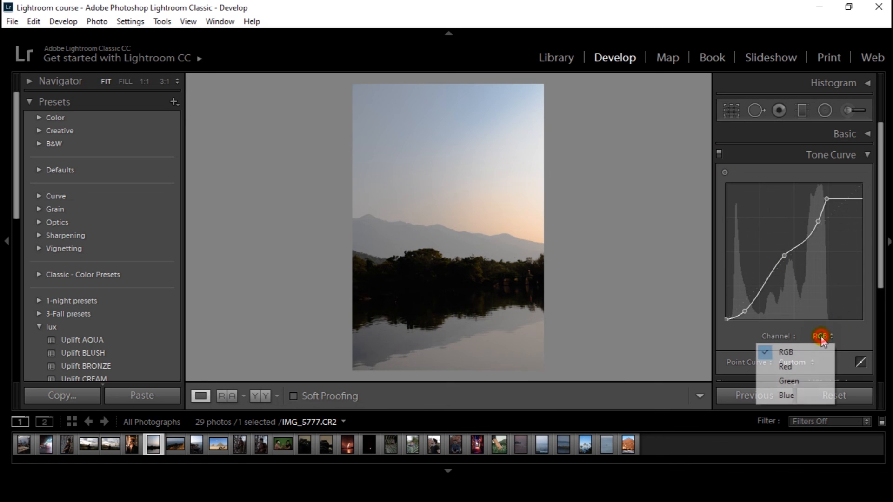
{"action": "left_click", "coordinate": [795, 367]}
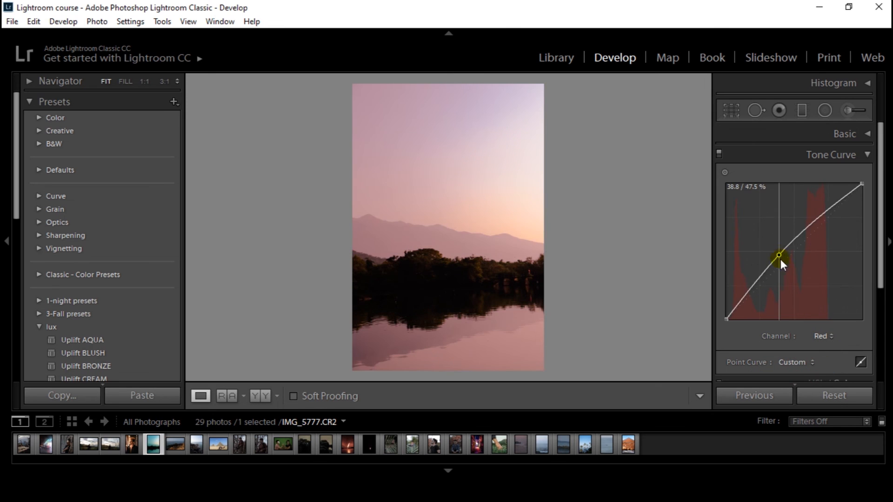
{"action": "left_click", "coordinate": [824, 336]}
{"action": "left_click", "coordinate": [805, 383]}
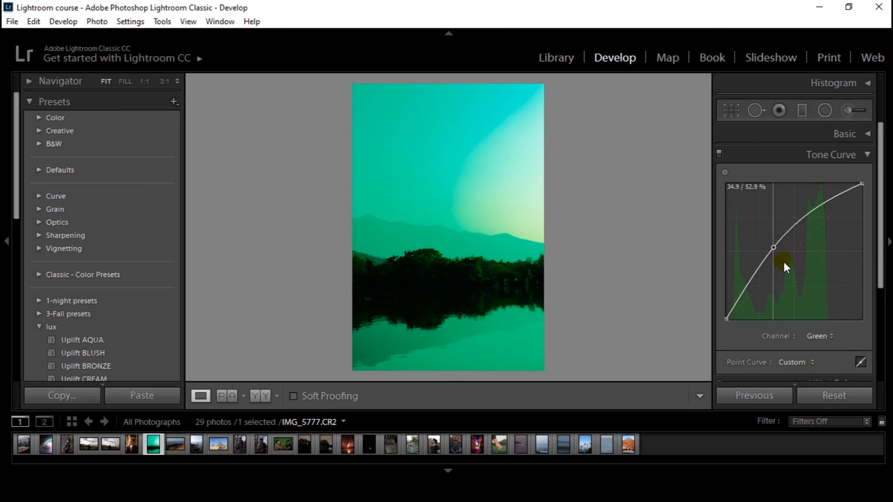